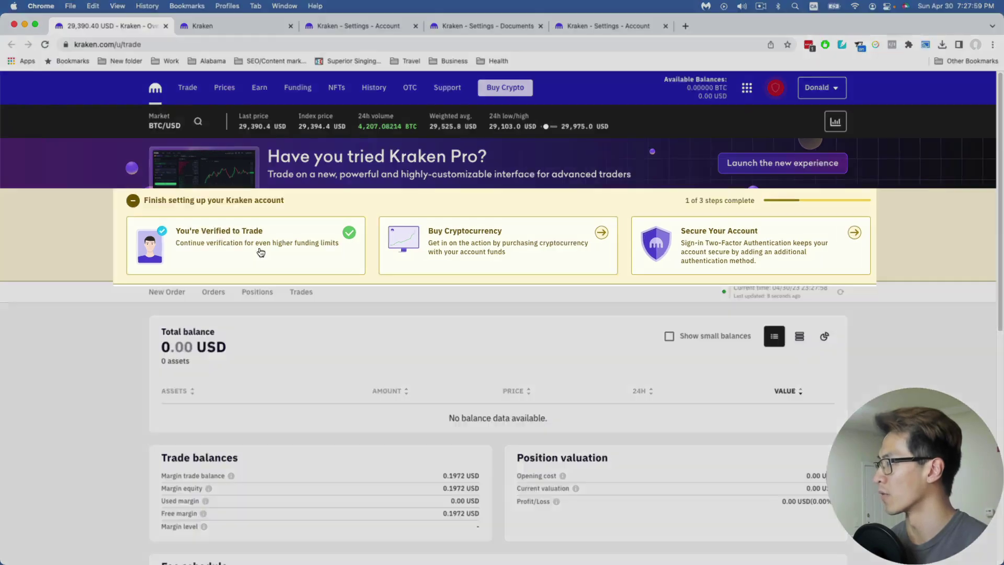
Step: Review the account verification status, notification settings and documents settings pages
click(214, 29)
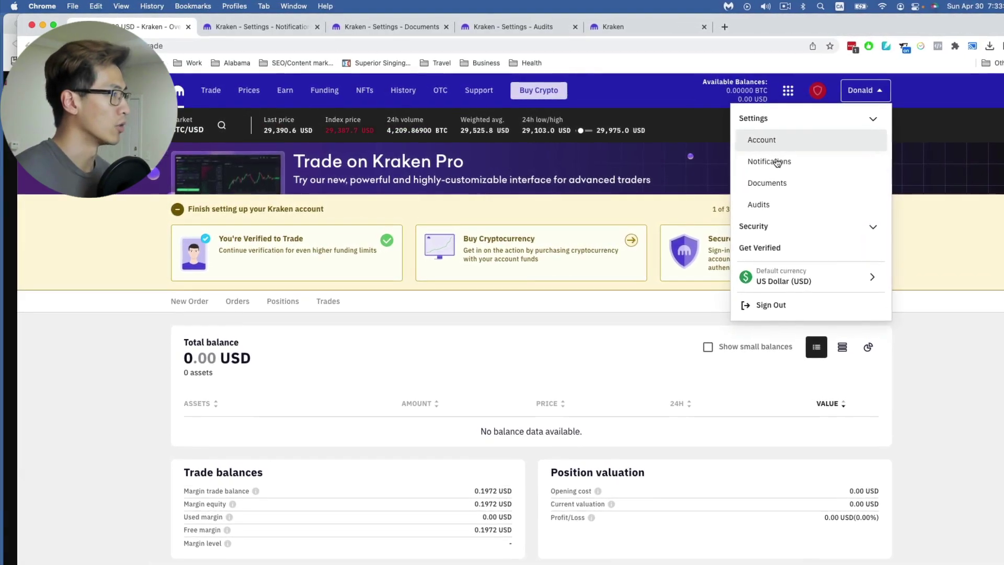
click(288, 31)
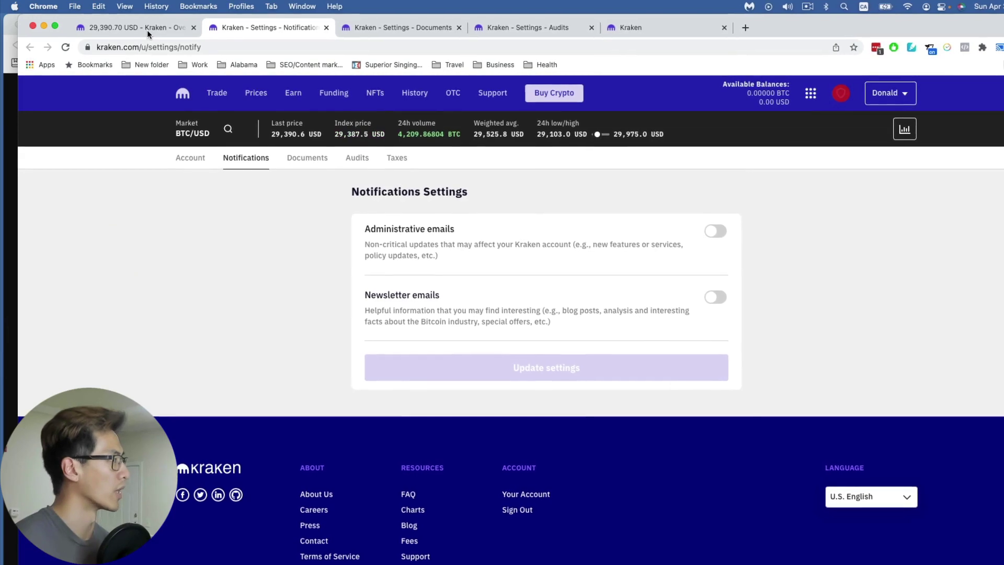
click(146, 30)
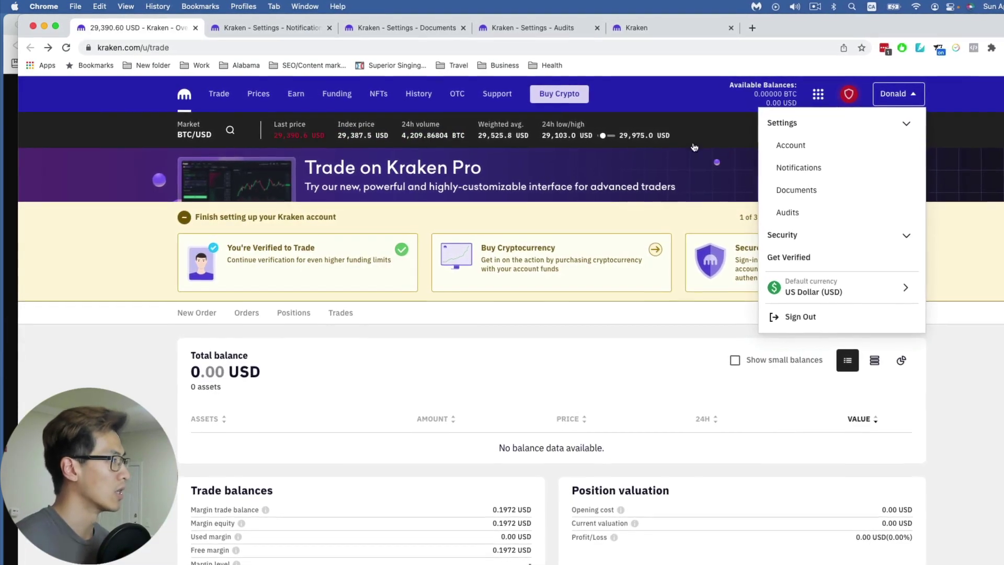
click(412, 24)
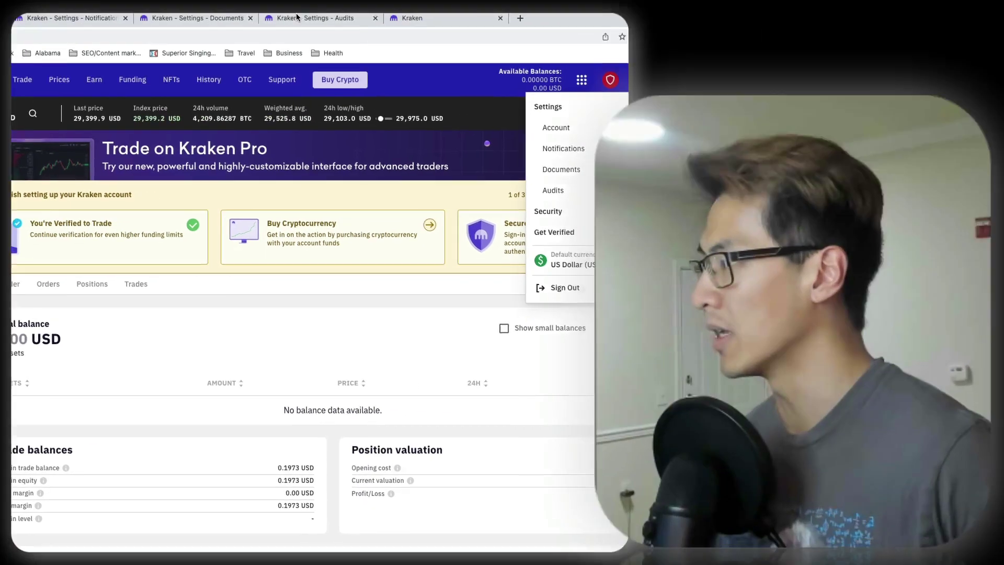
Step: Review the 06/30/22 Proof of Reserves audit listing a 0.00000671 BTC balance
click(478, 21)
scroll(282, 254, down, 1)
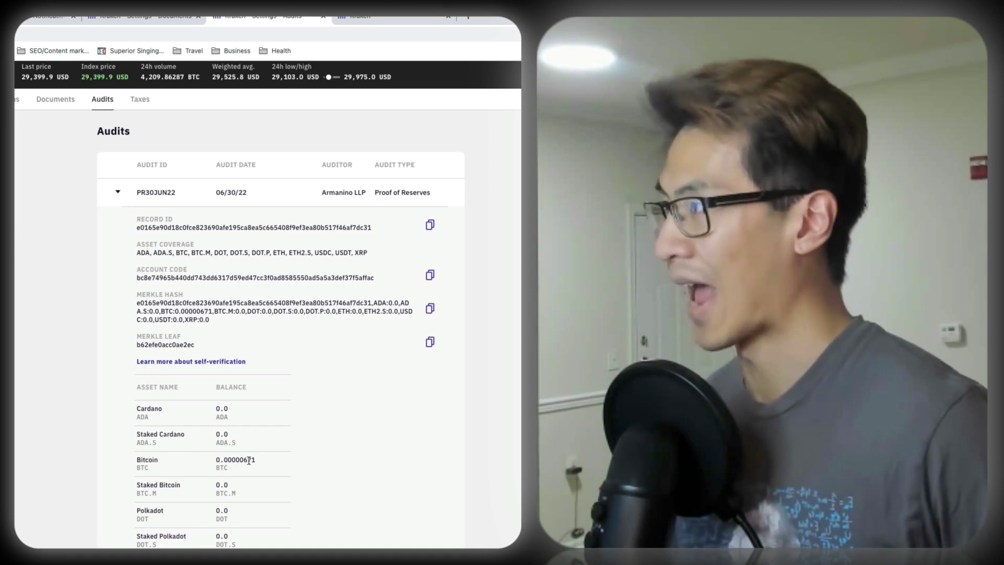
scroll(393, 167, up, 1)
scroll(470, 99, up, 1)
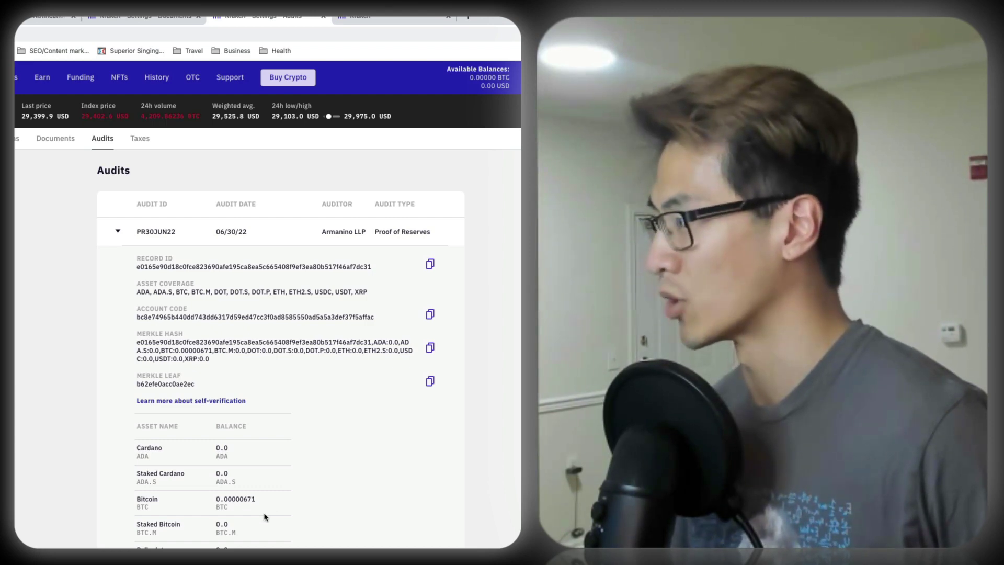
scroll(263, 510, down, 2)
scroll(263, 511, down, 4)
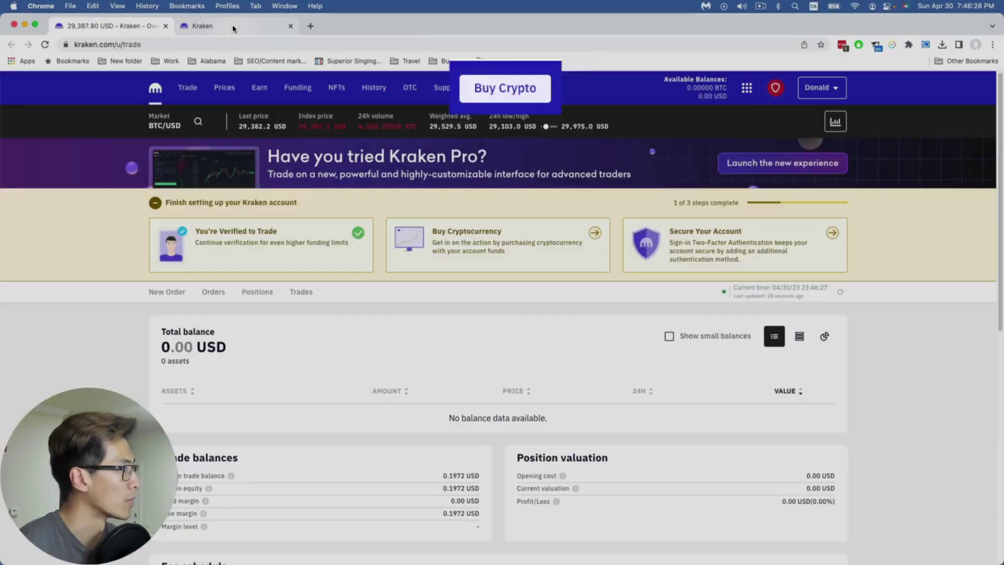
Step: Link a Wells Fargo Everyday Checking account as a Buy Crypto payment method
click(233, 27)
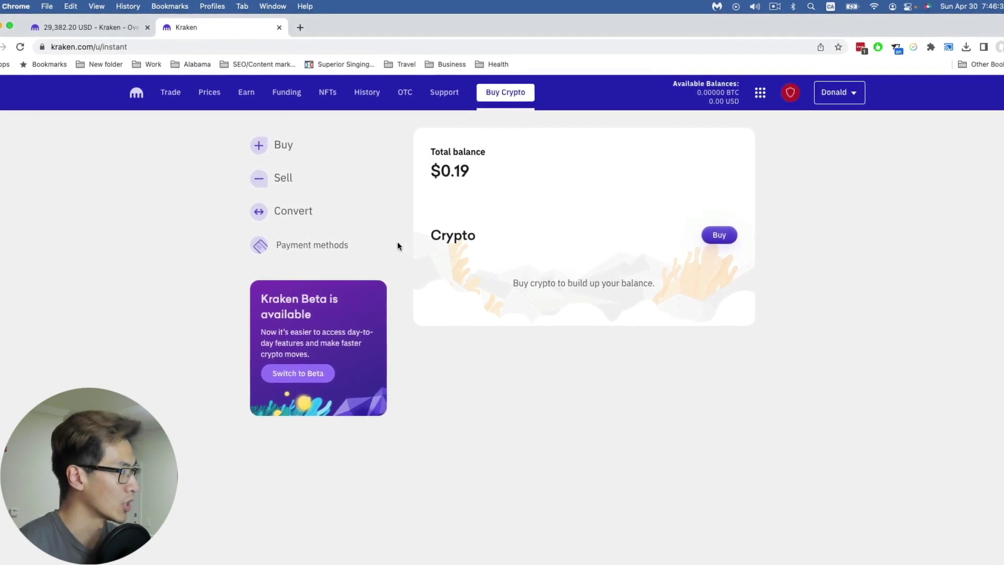
click(341, 267)
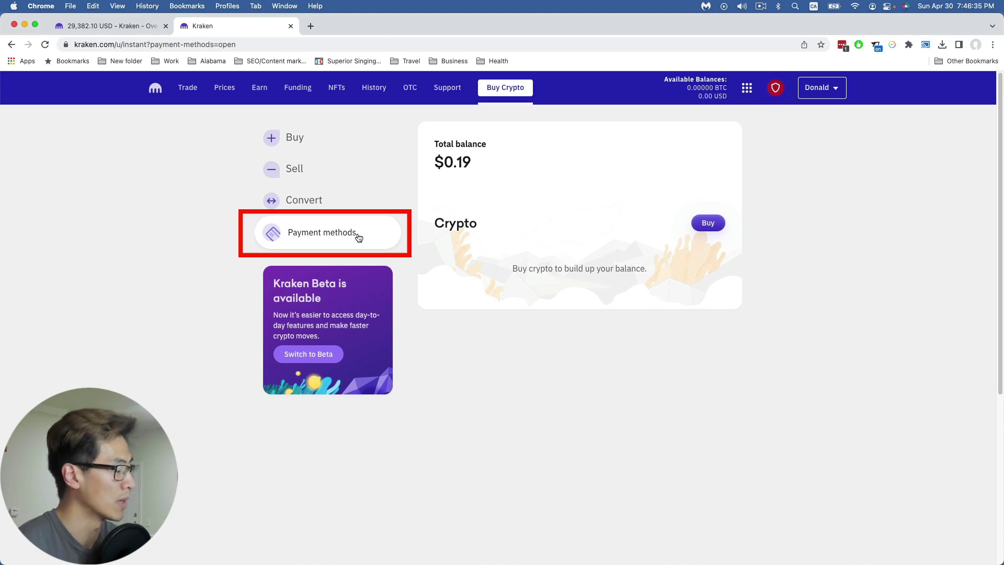
click(586, 256)
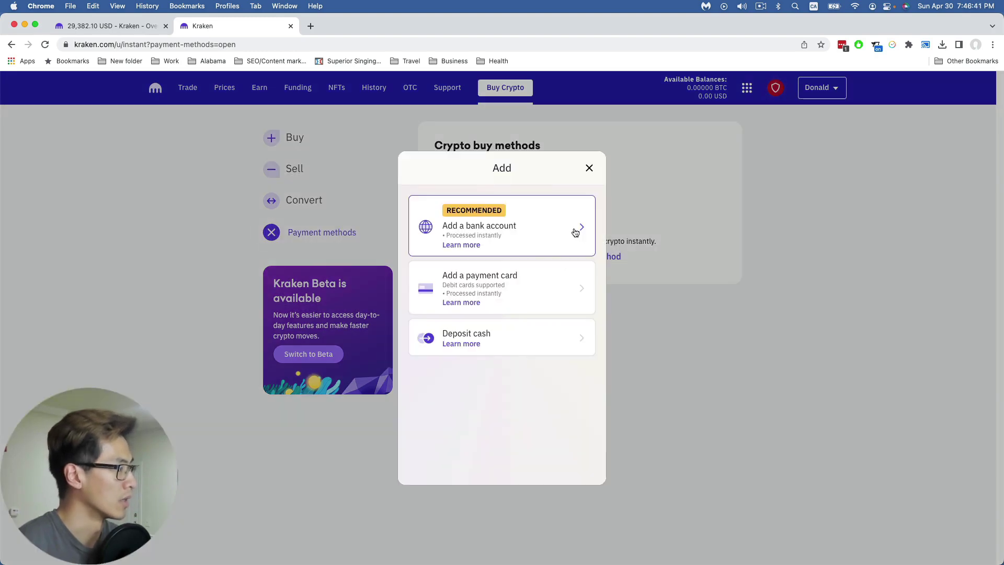
click(575, 232)
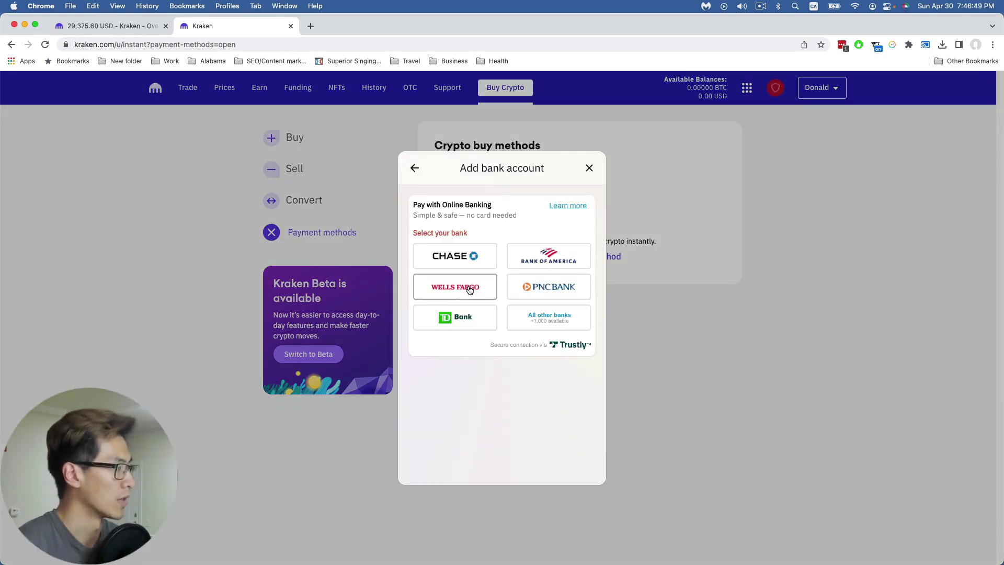
click(469, 289)
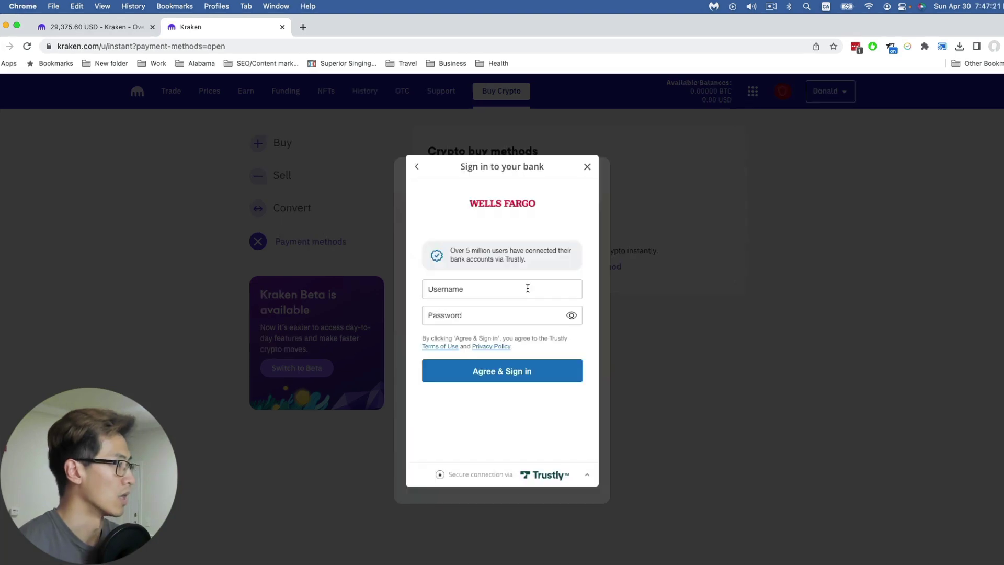
click(527, 279)
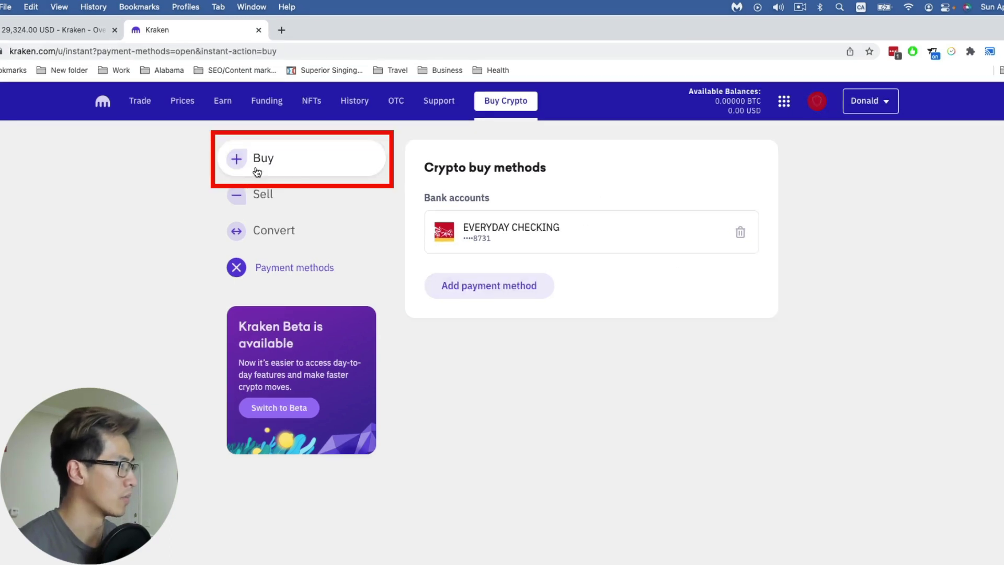
Step: Set up a $50 instant Bitcoin buy and acknowledge the 72-hour withdrawal hold
click(257, 170)
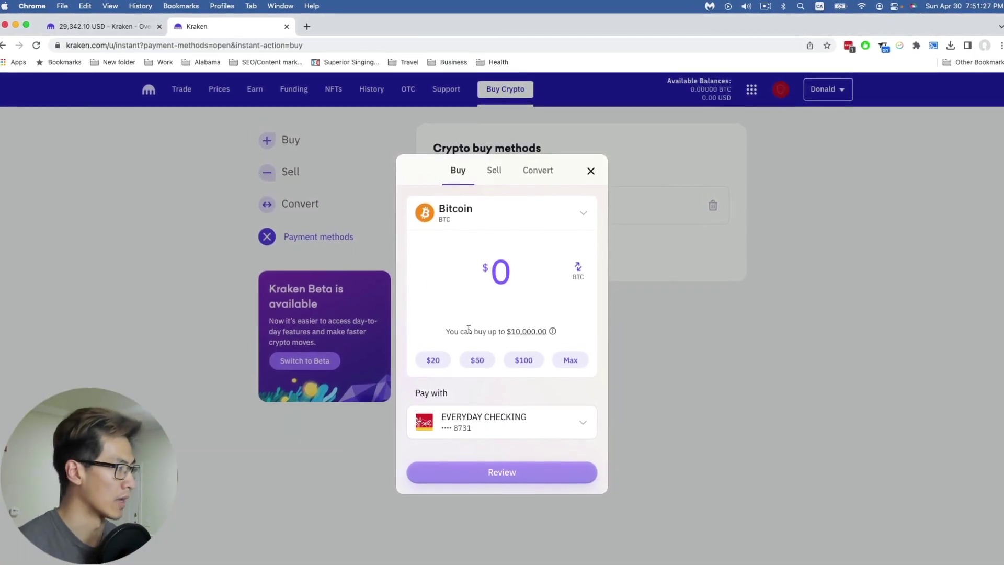
click(474, 361)
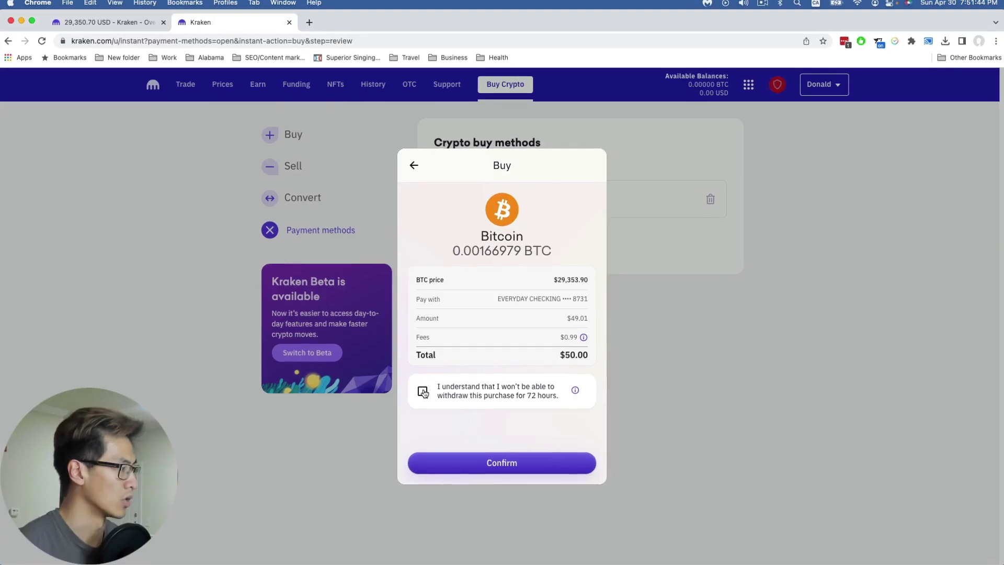
click(423, 396)
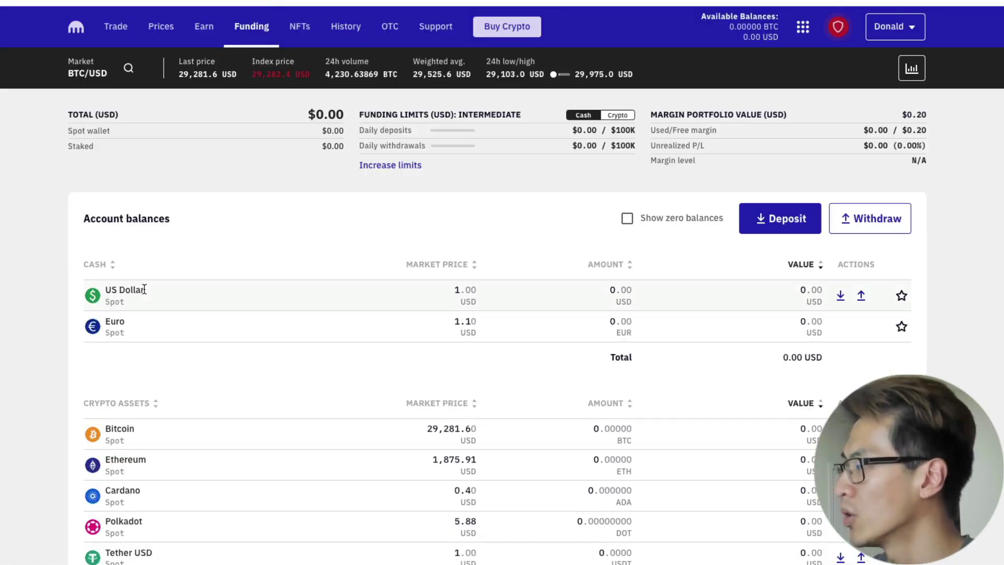
Step: Deposit 500 USD into the account from the connected Wells Fargo checking account
click(840, 298)
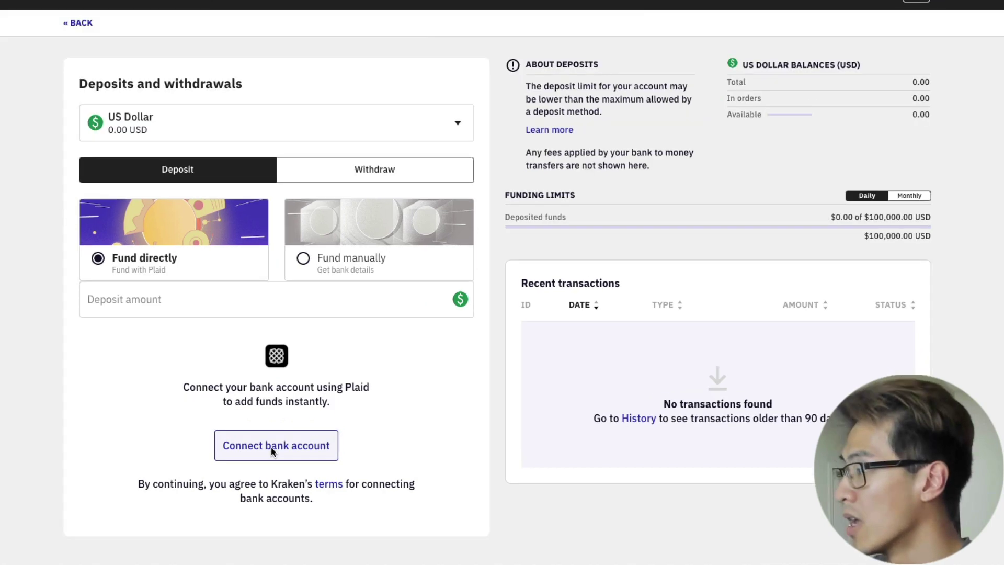
click(291, 459)
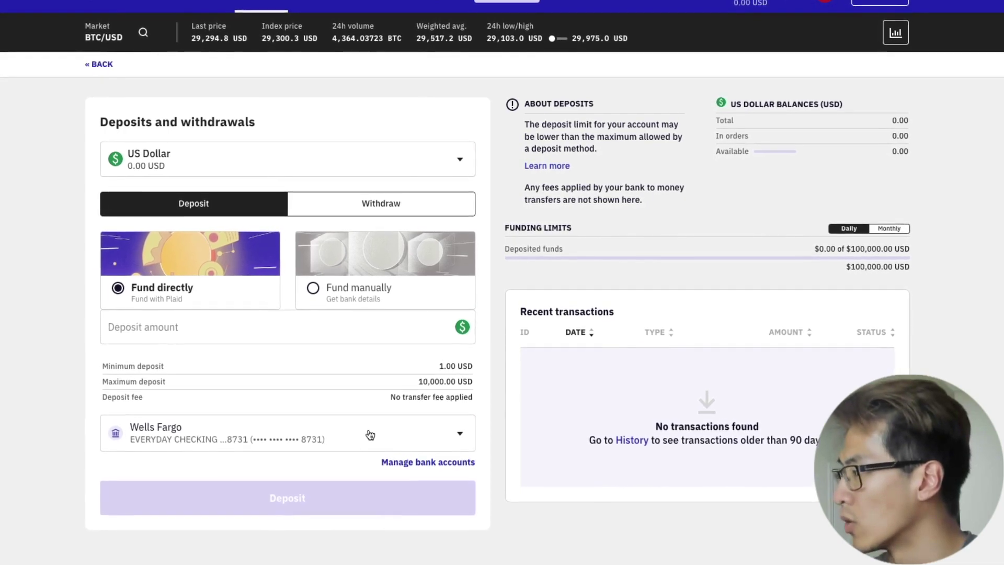
click(259, 334)
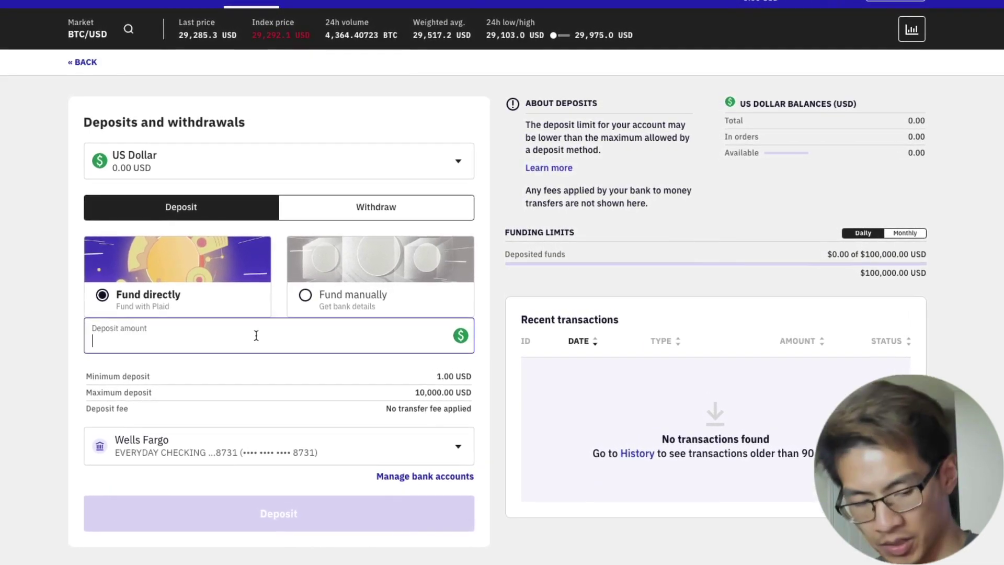
text(500)
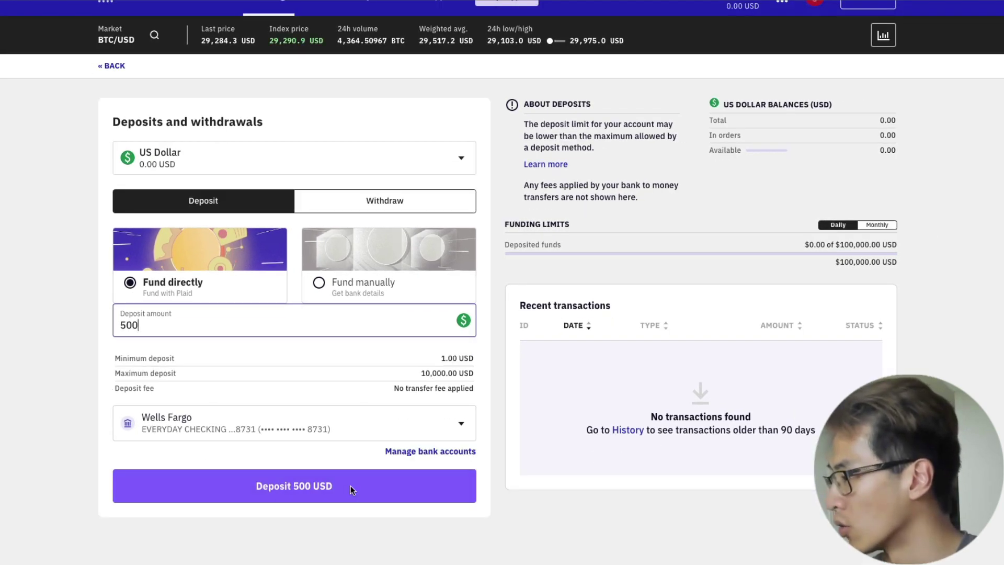
click(351, 486)
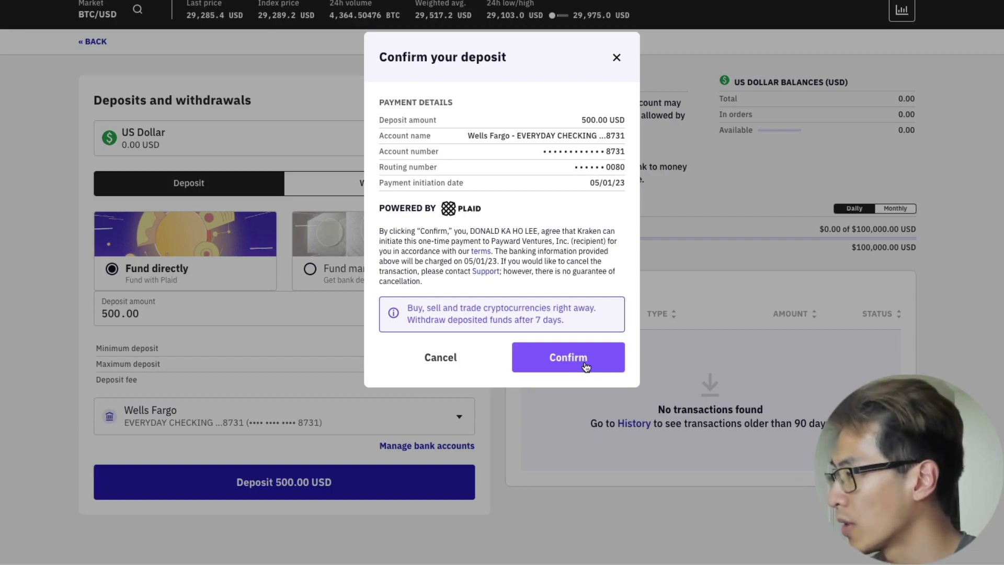
click(584, 362)
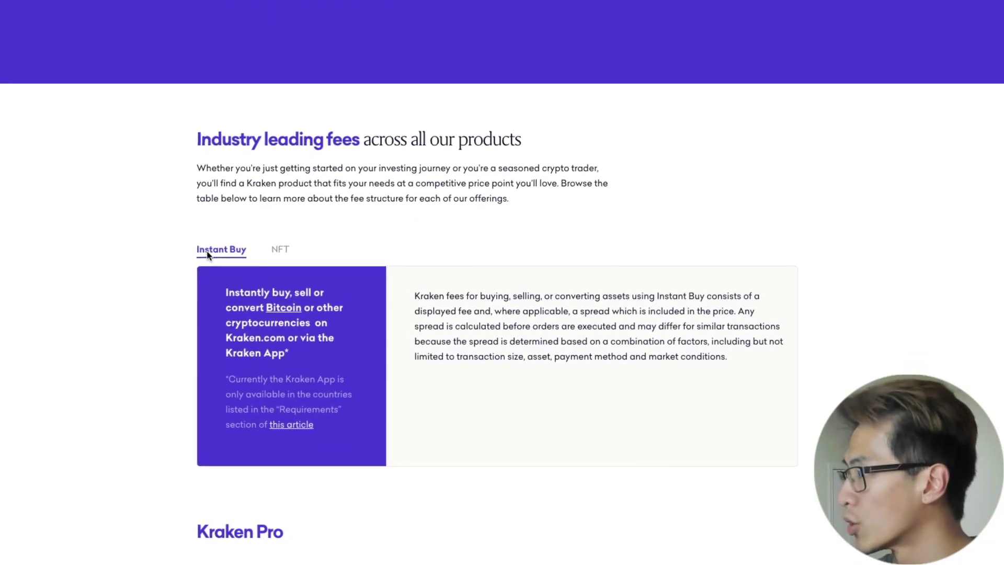
Step: Scroll to the Kraken Pro spot fee tiers: 0.16% maker, 0.26% taker up to $50,000
scroll(206, 250, down, 2)
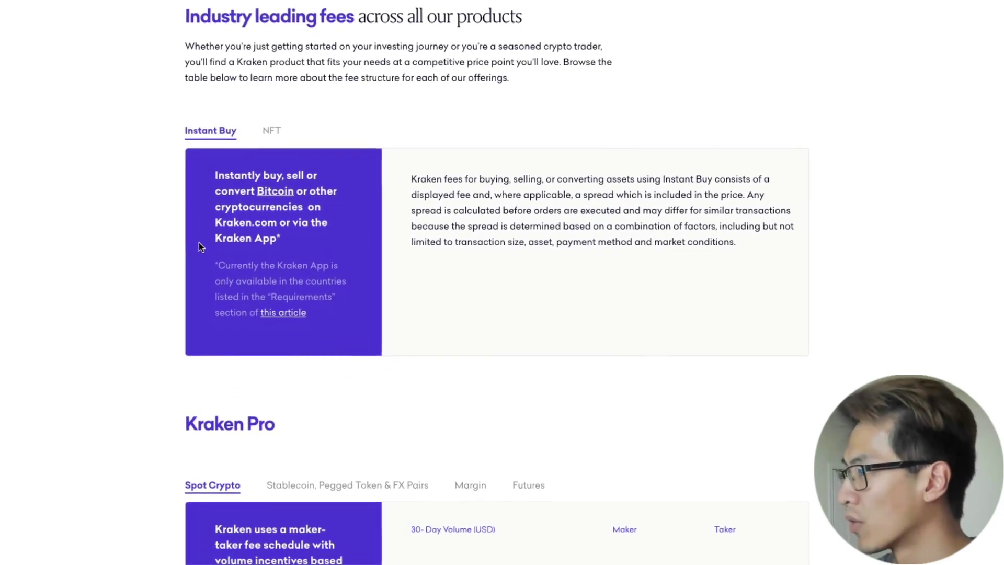
scroll(195, 237, down, 2)
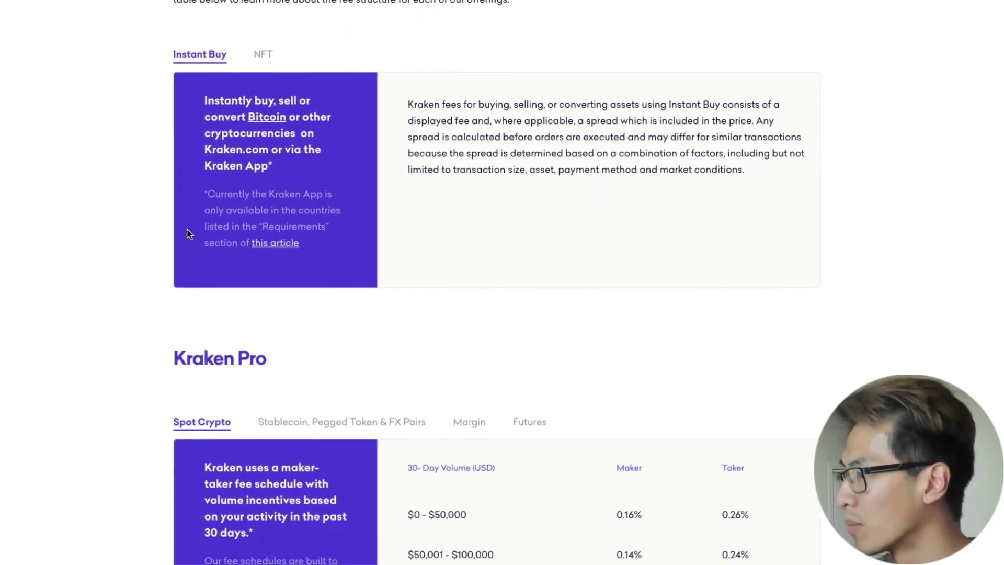
scroll(177, 218, down, 2)
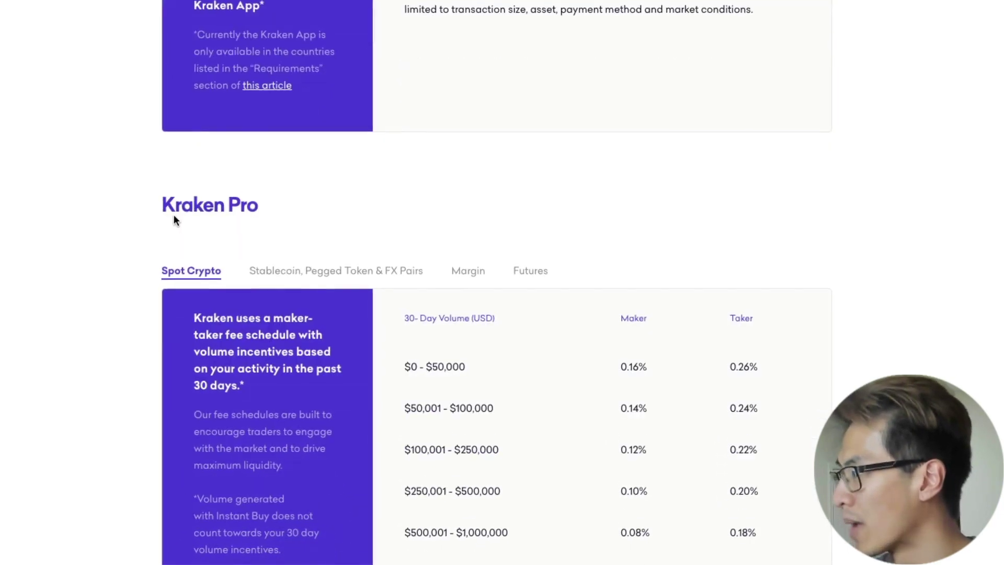
scroll(171, 241, down, 2)
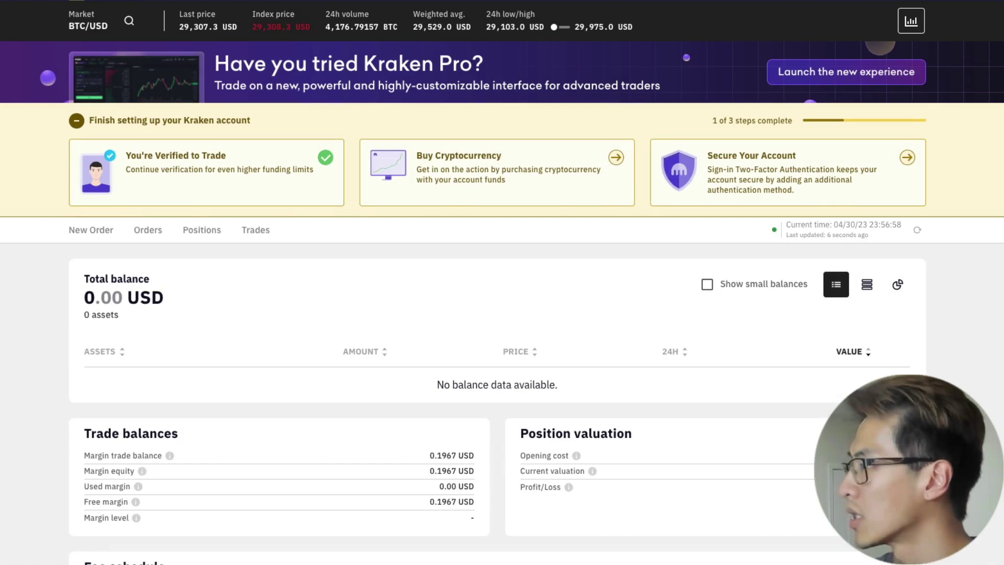
Step: Fill in a post-only BTC/USD limit buy at 29000 USD for 50 USD and review it
click(91, 230)
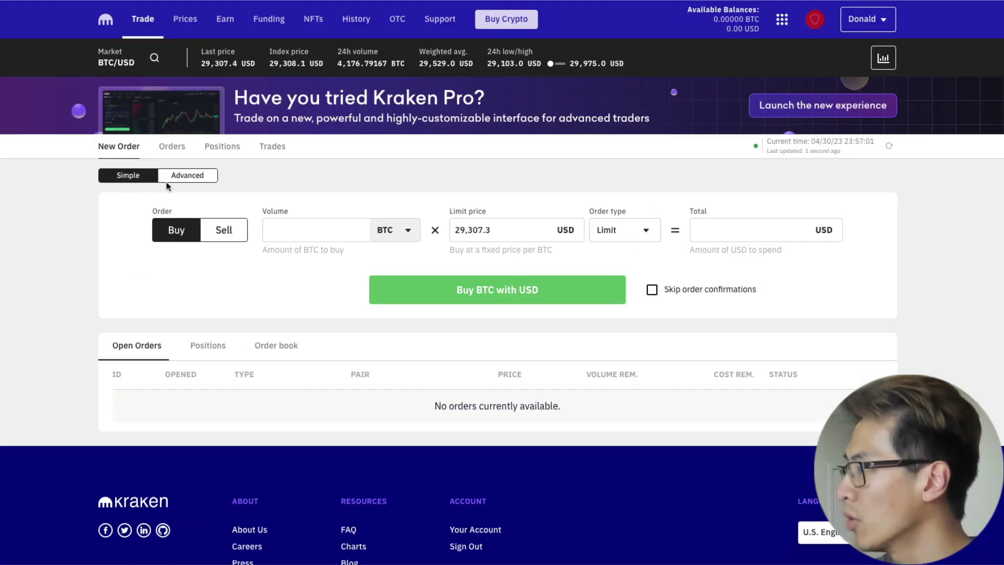
click(176, 177)
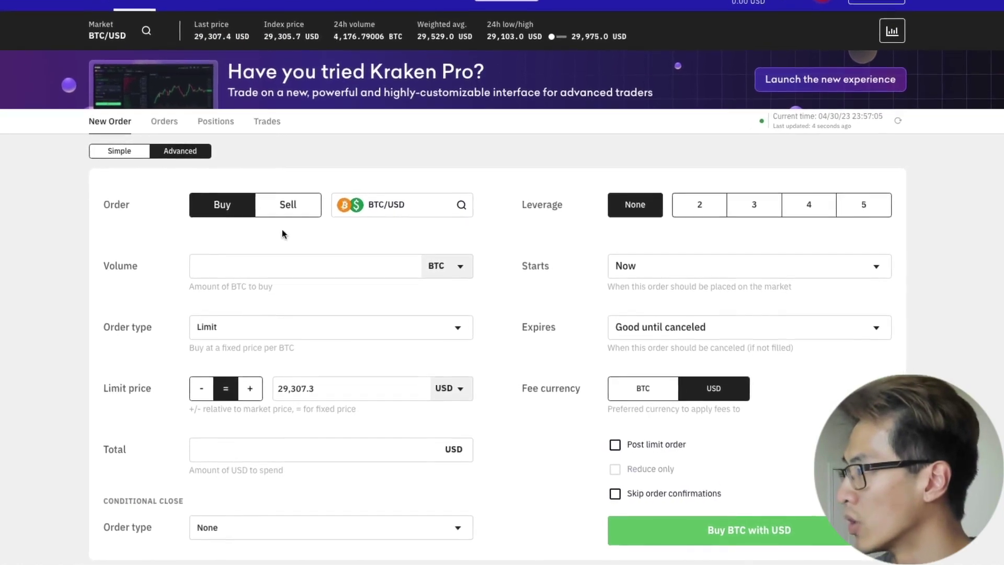
scroll(200, 250, down, 3)
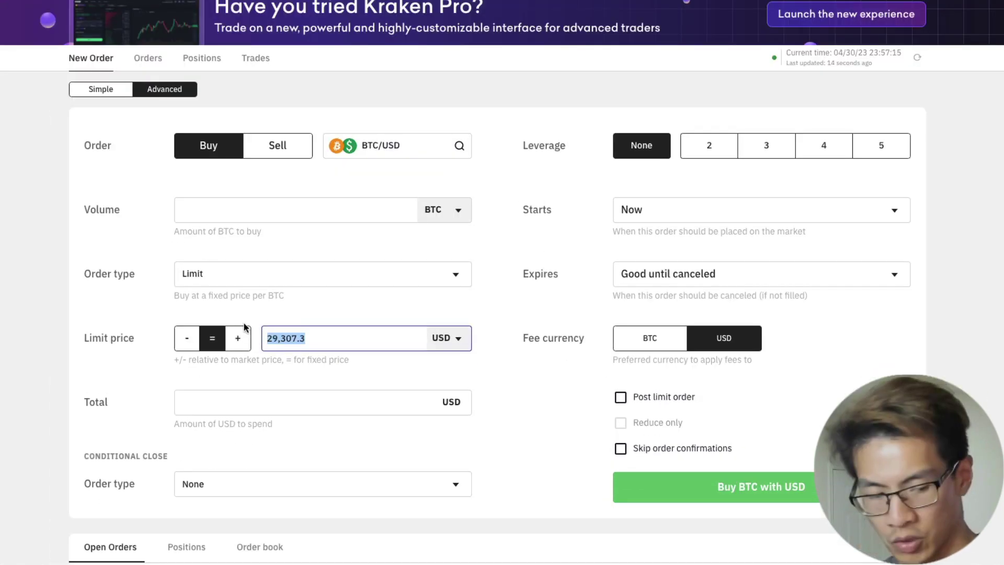
text(290000)
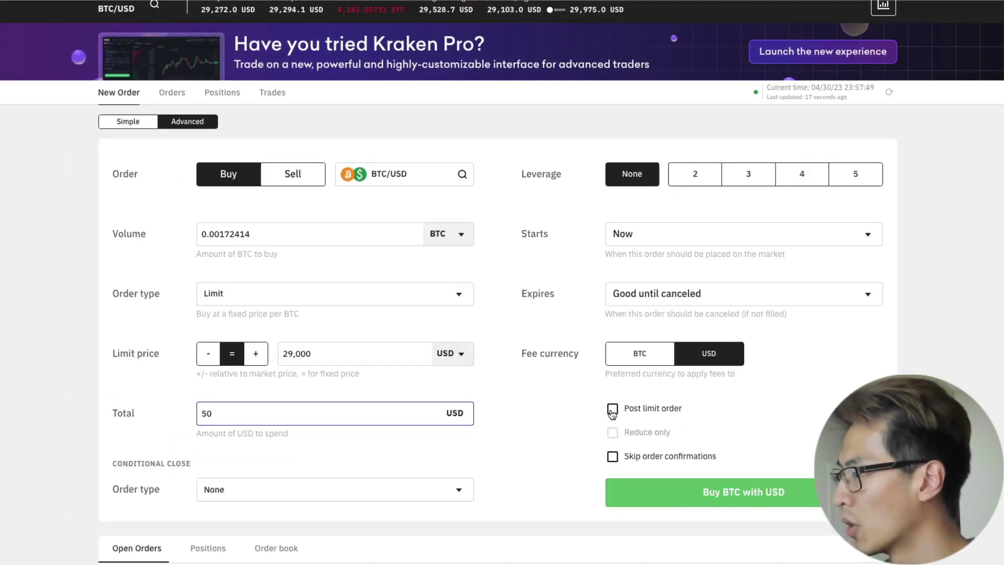
click(612, 410)
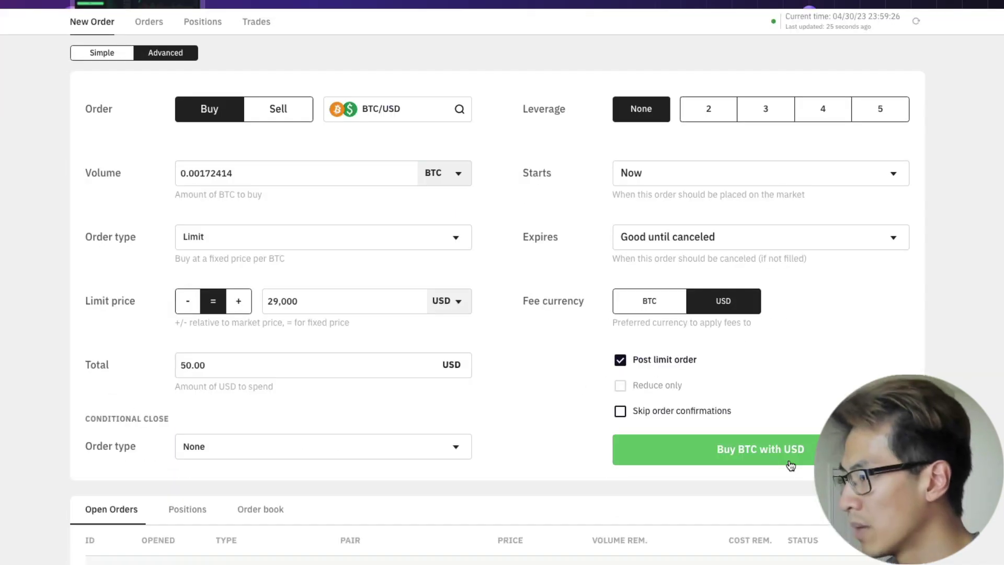
click(789, 461)
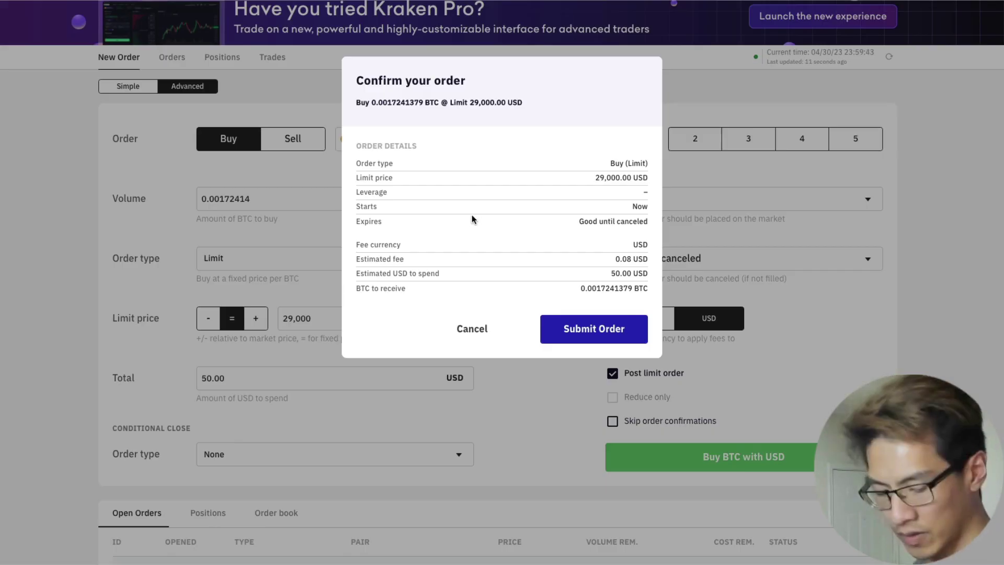
Step: Check the estimated fee on the 50 USD order with a quick calculator
key(super+space)
text(50*)
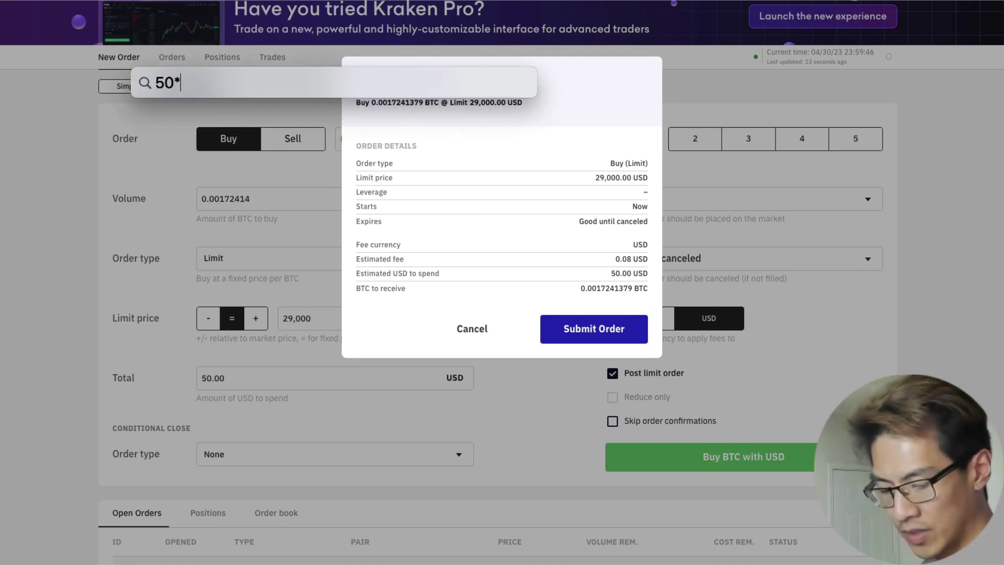
text(.16)
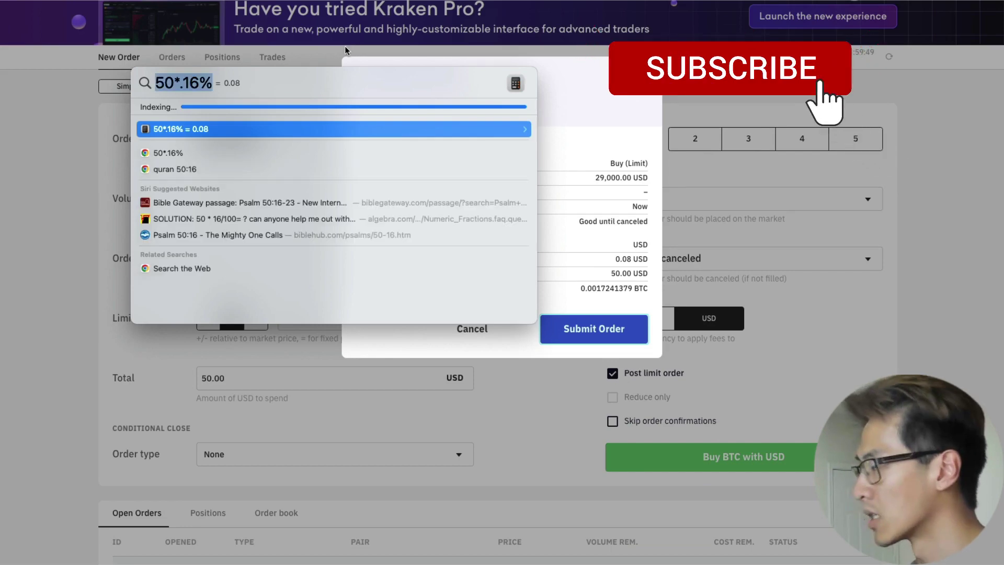
key(Escape)
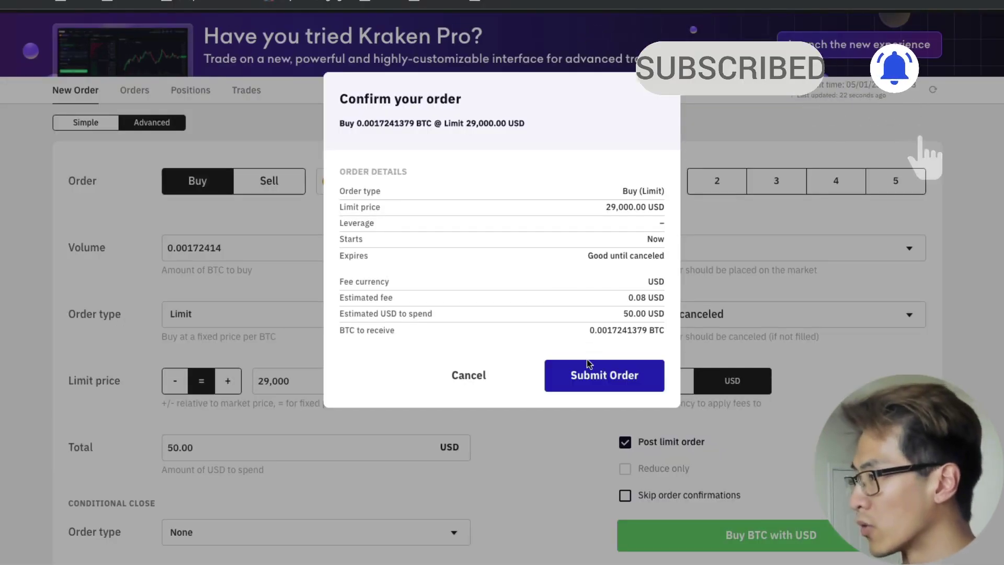
Step: Submit the 0.00172413 BTC limit buy at 29,000 USD and view it in Open Orders
click(587, 377)
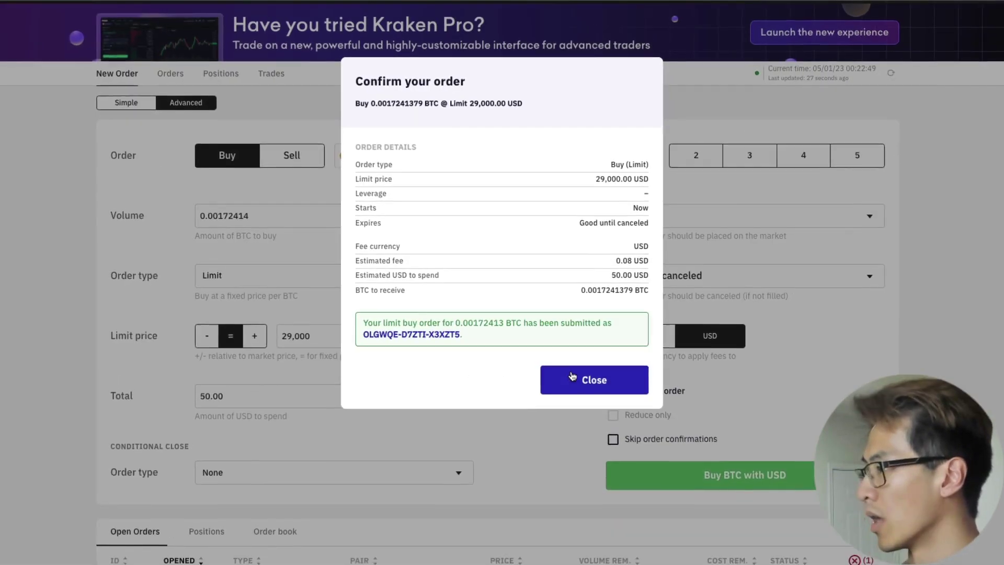
click(553, 420)
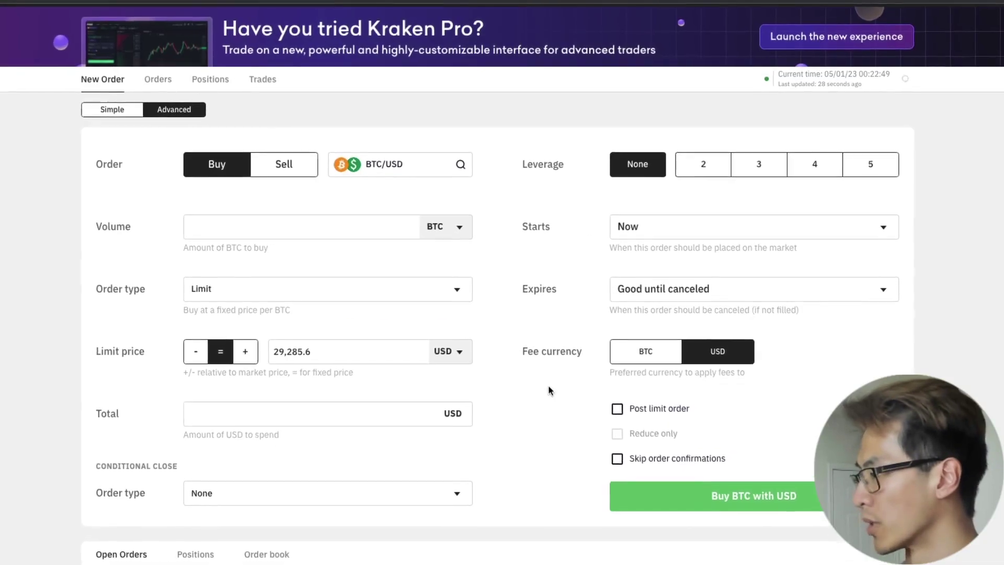
scroll(548, 390, down, 4)
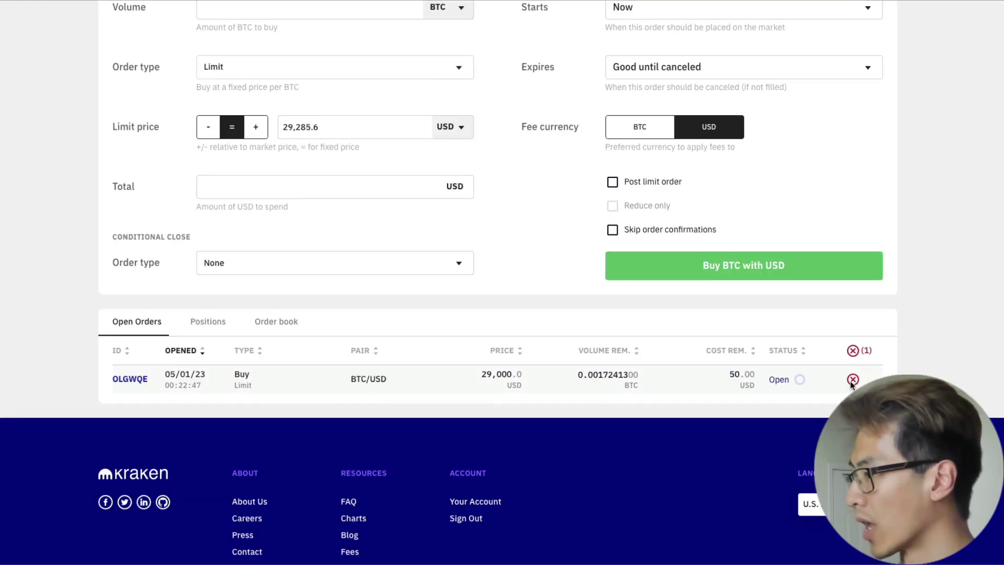
Step: Activate sign-in two-factor authentication with the 2FA app from the security settings
click(853, 379)
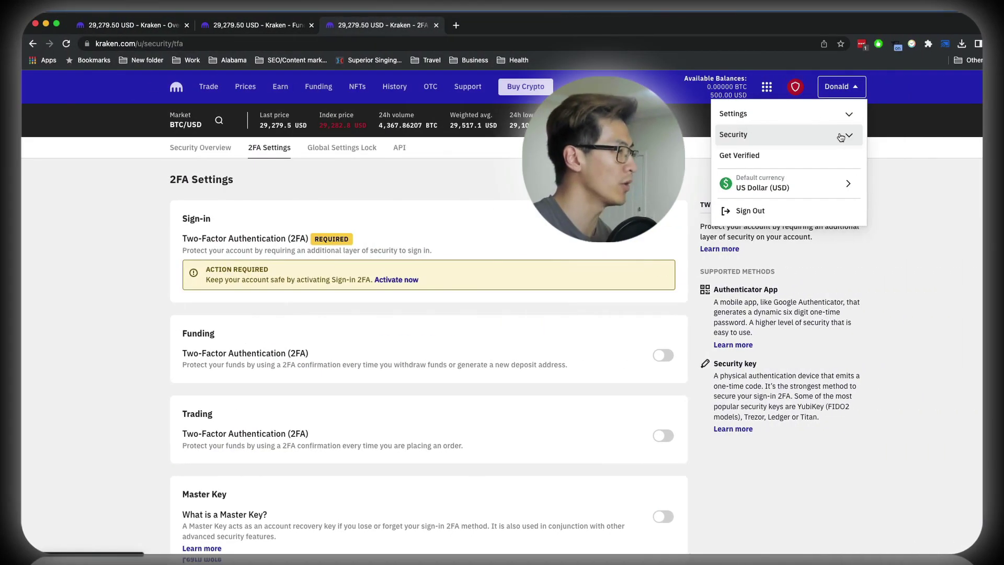
click(841, 137)
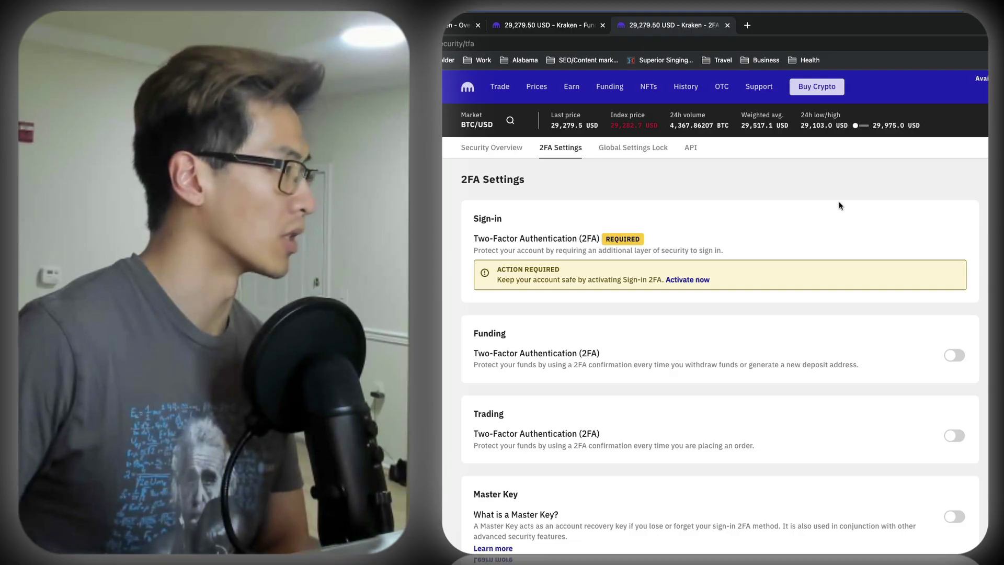
scroll(838, 204, down, 2)
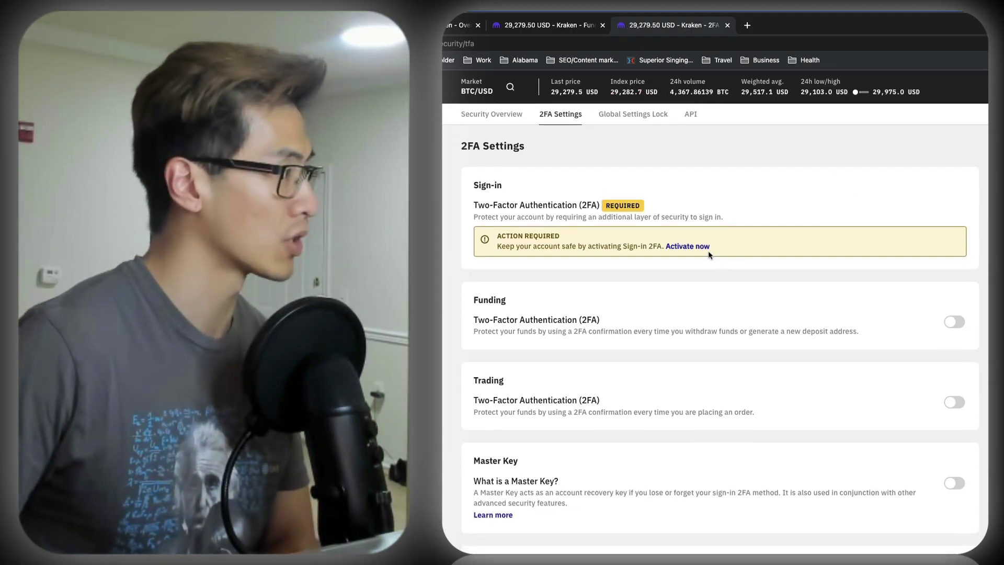
click(705, 250)
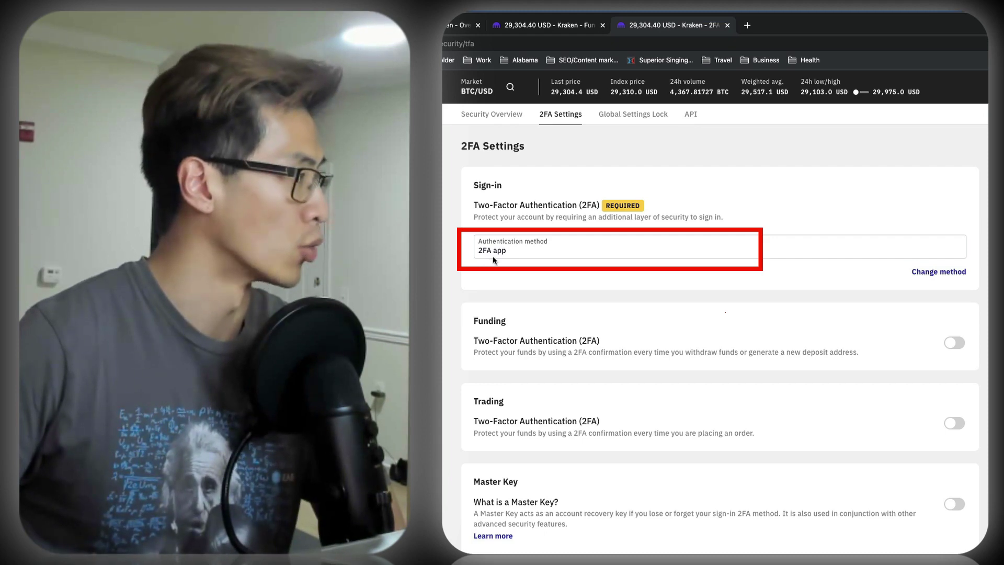
Step: Enable funding 2FA, requiring codes for deposits and for withdrawals and transfers
click(955, 344)
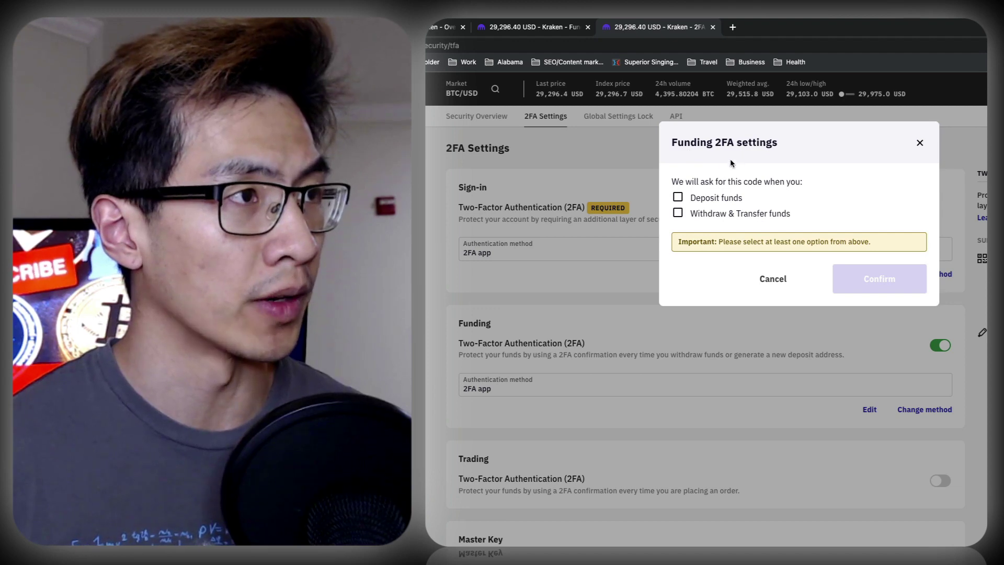
click(678, 198)
click(678, 213)
click(895, 242)
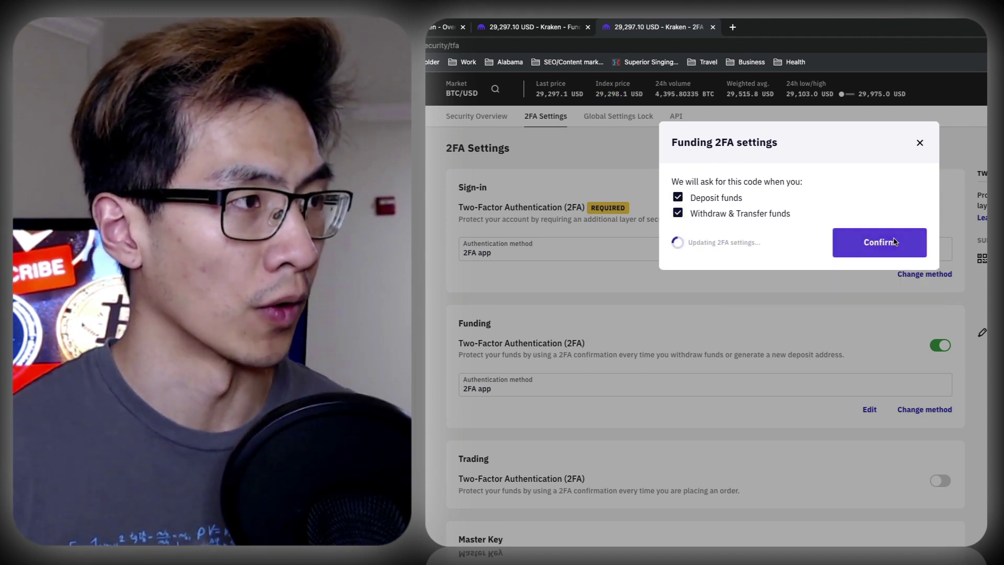
Step: Enable trading two-factor authentication and confirm the 2FA settings
scroll(965, 379, down, 2)
click(943, 395)
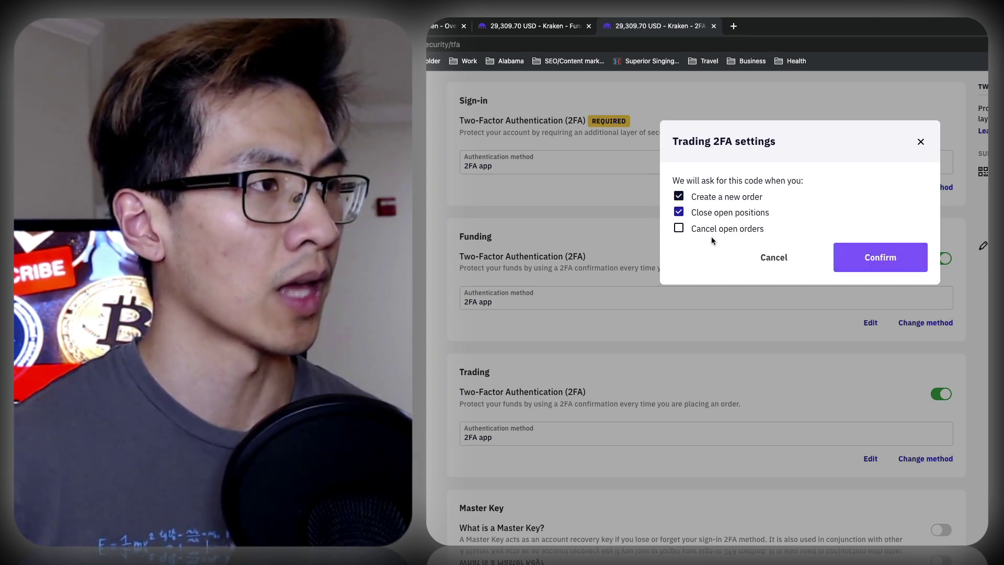
click(899, 263)
scroll(562, 282, down, 5)
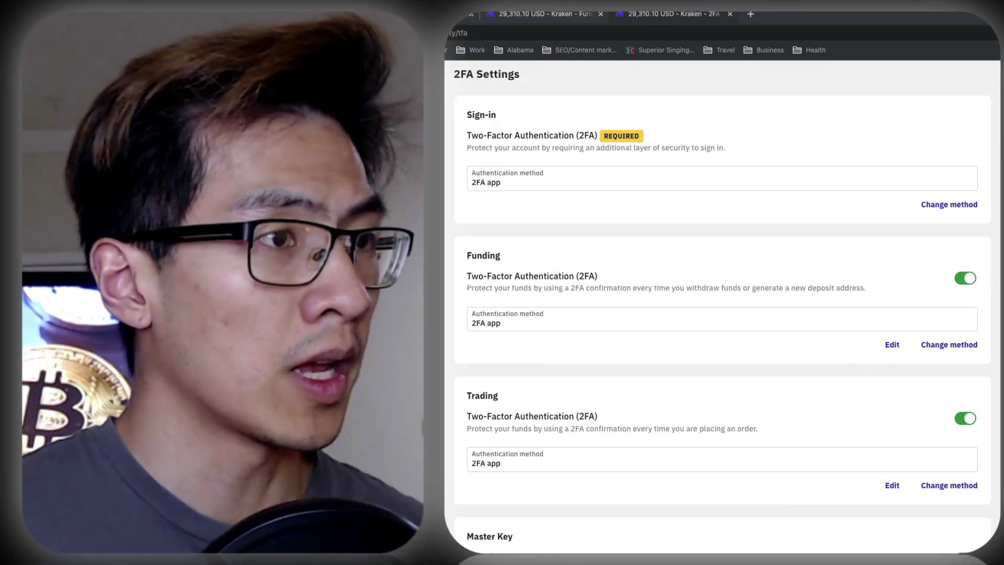
scroll(971, 344, down, 6)
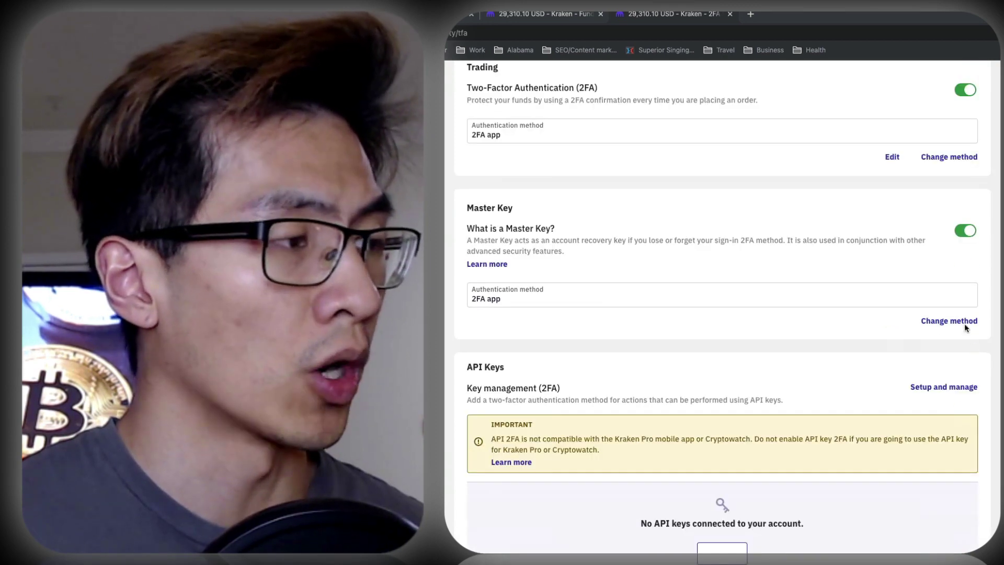
scroll(887, 406, up, 3)
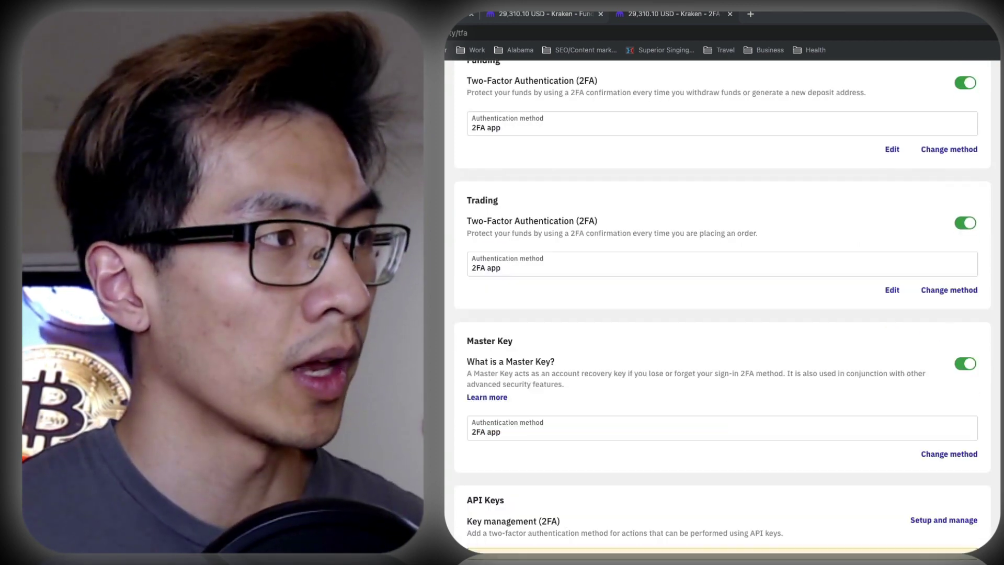
scroll(819, 421, up, 3)
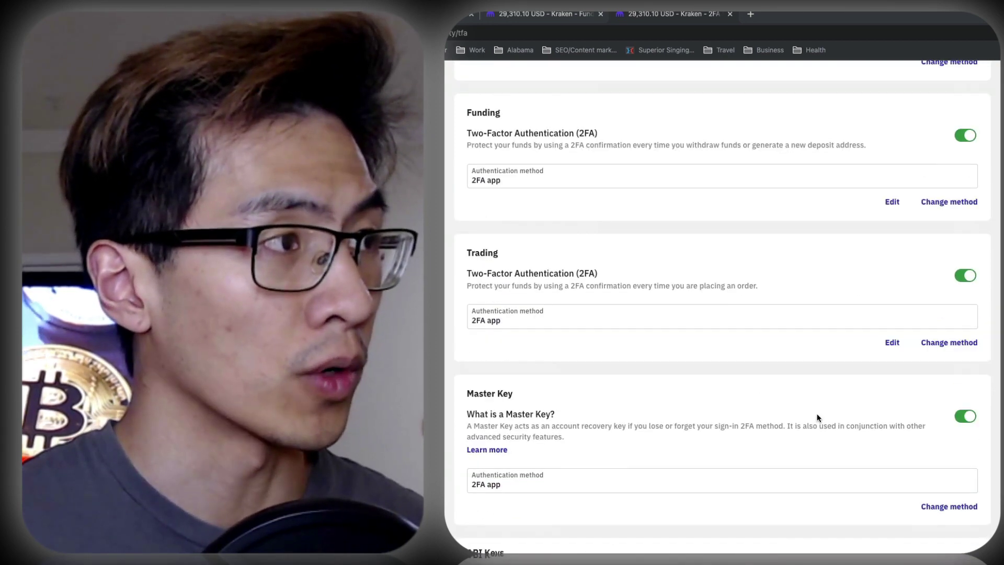
scroll(802, 341, up, 3)
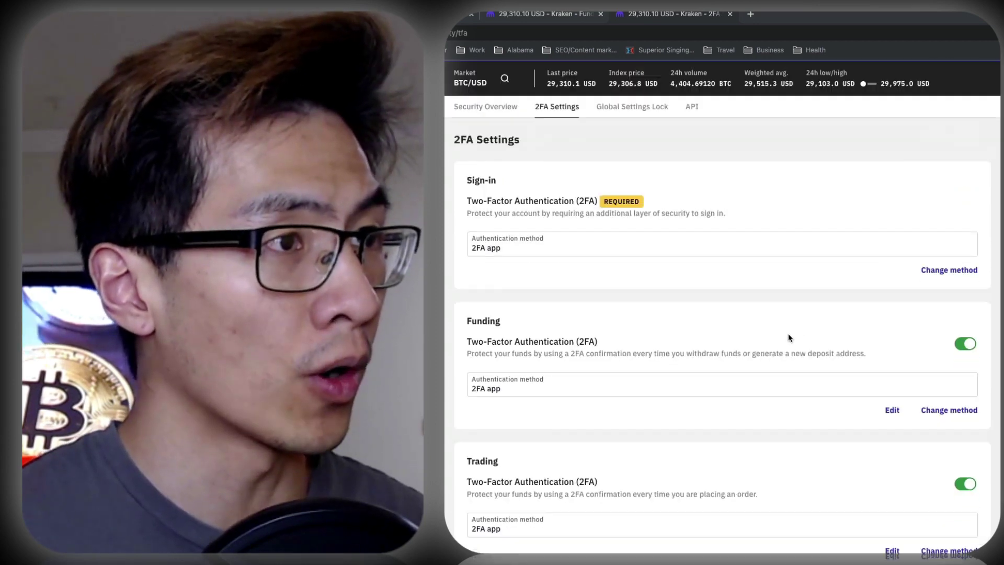